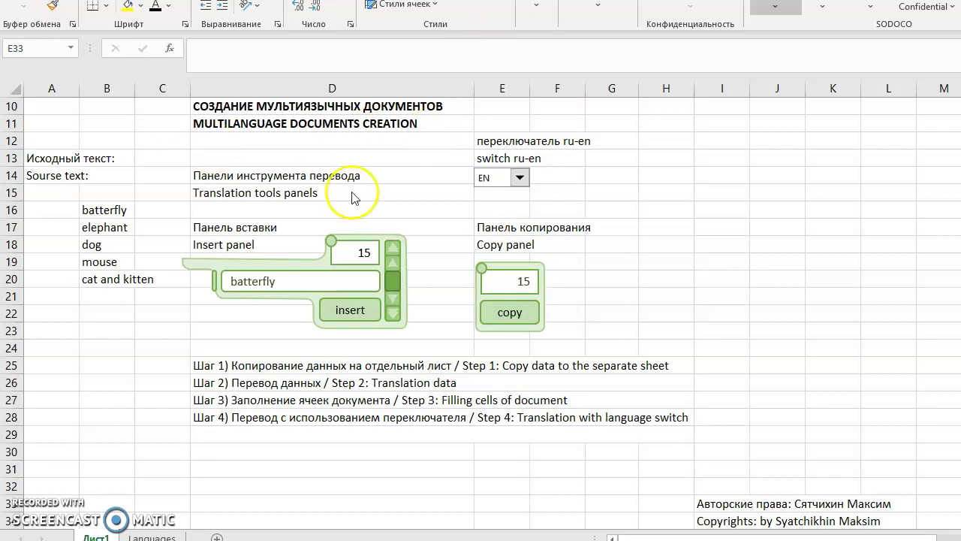
- Shift the insert panel and the copy panel slightly on the document sheet
{"action": "left_click", "coordinate": [314, 262]}
{"action": "left_click_drag", "start_coordinate": [313, 262], "coordinate": [318, 267]}
{"action": "left_click_drag", "start_coordinate": [480, 281], "coordinate": [480, 283]}
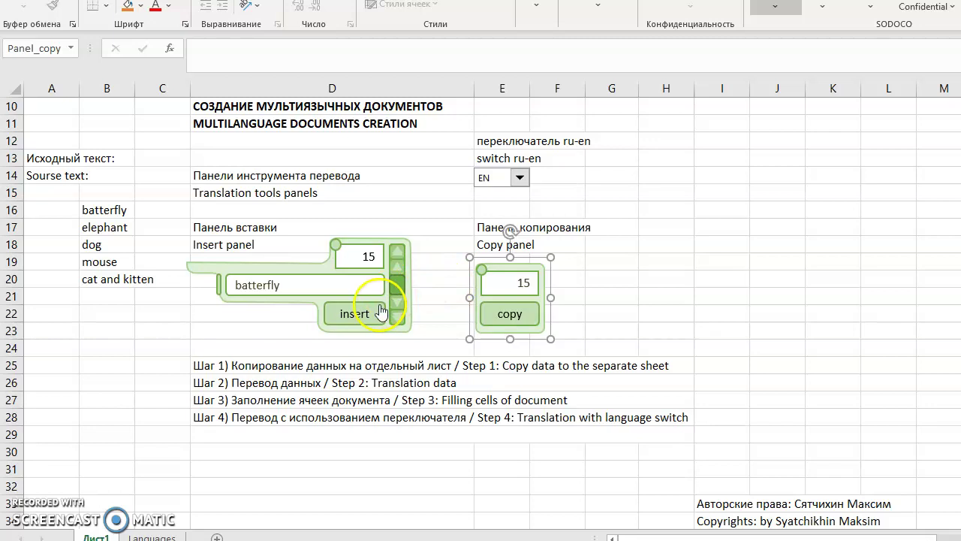
- Review the source words in B16:B20 and the translation table on the Languages sheet, and return to Лист1
{"action": "left_click_drag", "start_coordinate": [87, 210], "coordinate": [95, 279]}
{"action": "left_click", "coordinate": [99, 296]}
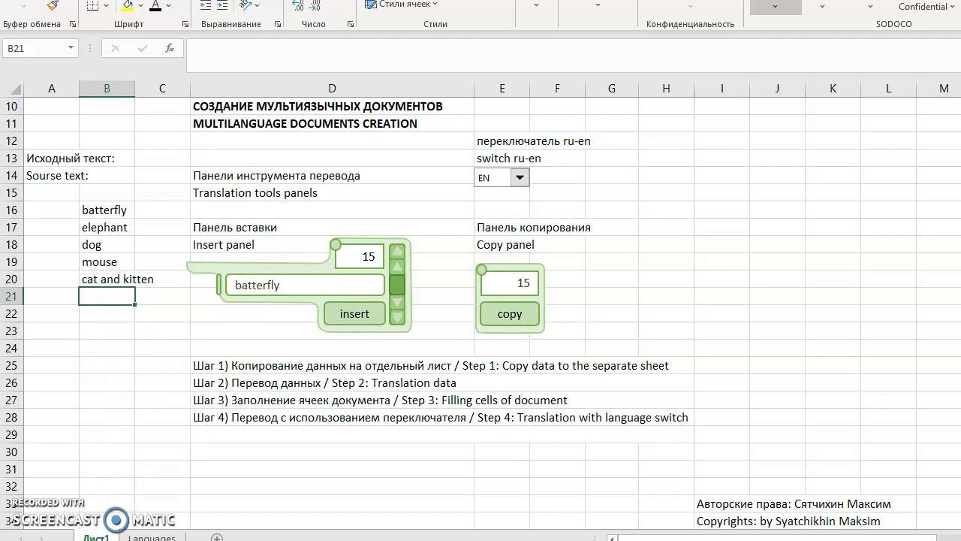
{"action": "left_click", "coordinate": [153, 537]}
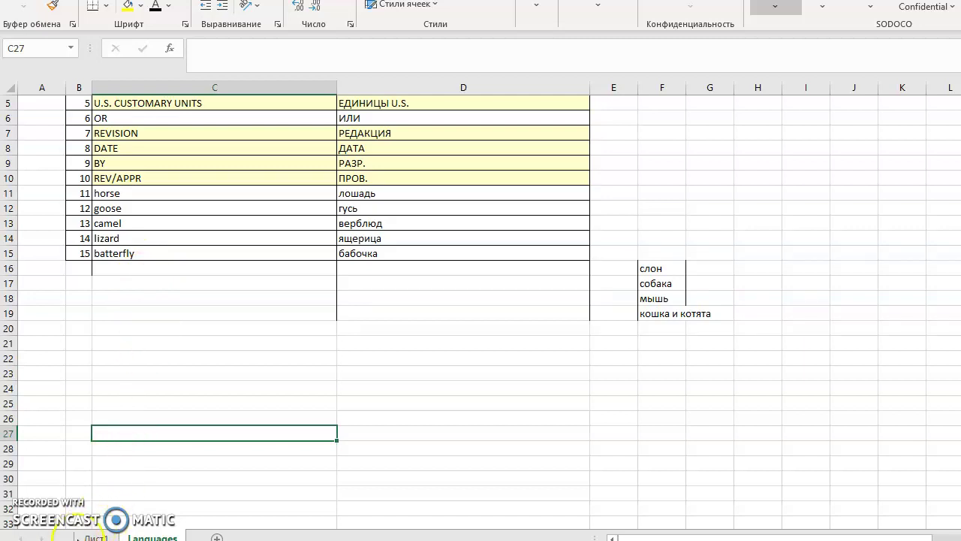
{"action": "left_click", "coordinate": [95, 537]}
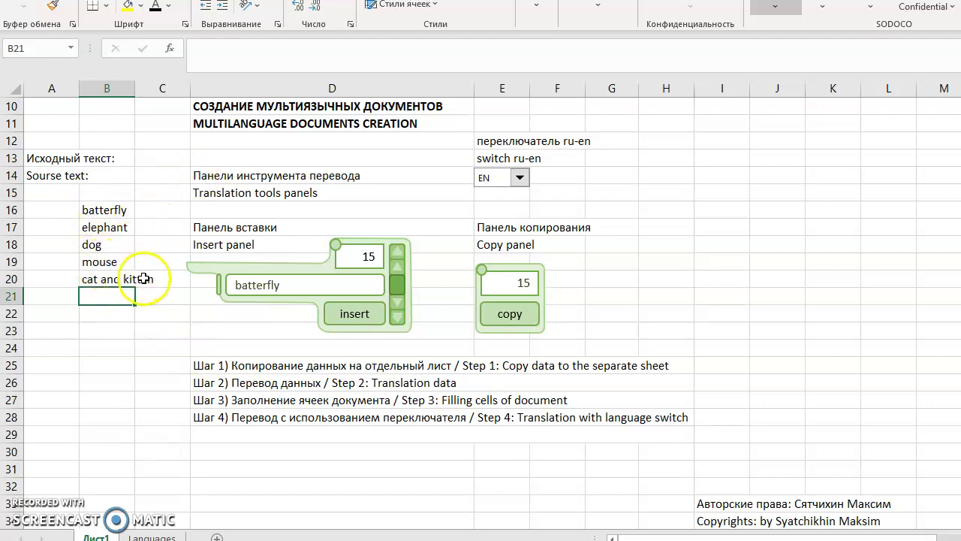
- Add the words elephant, dog, mouse and cat and kitten from B17:B20 to the Languages sheet using the copy panel
{"action": "left_click", "coordinate": [99, 228]}
{"action": "left_click", "coordinate": [488, 313]}
{"action": "left_click", "coordinate": [96, 244]}
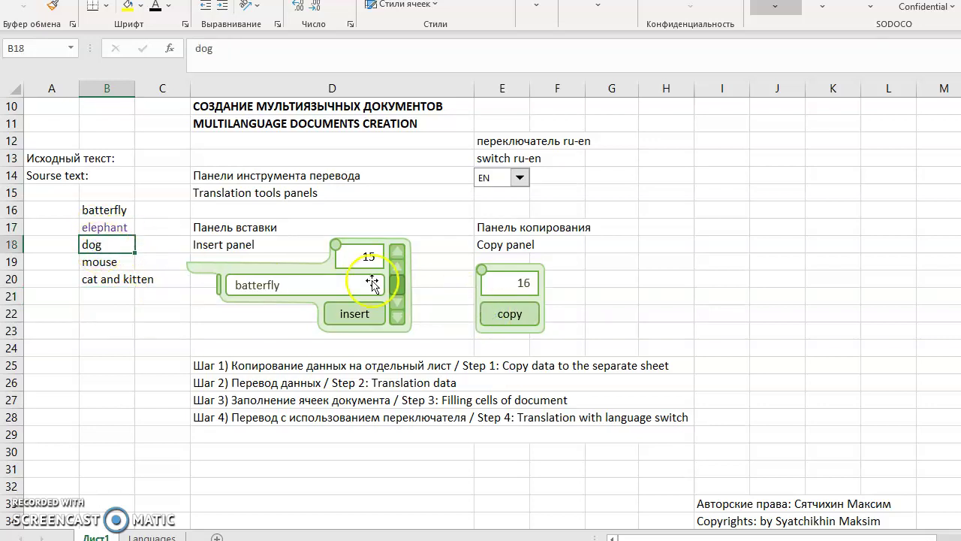
{"action": "left_click", "coordinate": [500, 315]}
{"action": "left_click", "coordinate": [107, 260]}
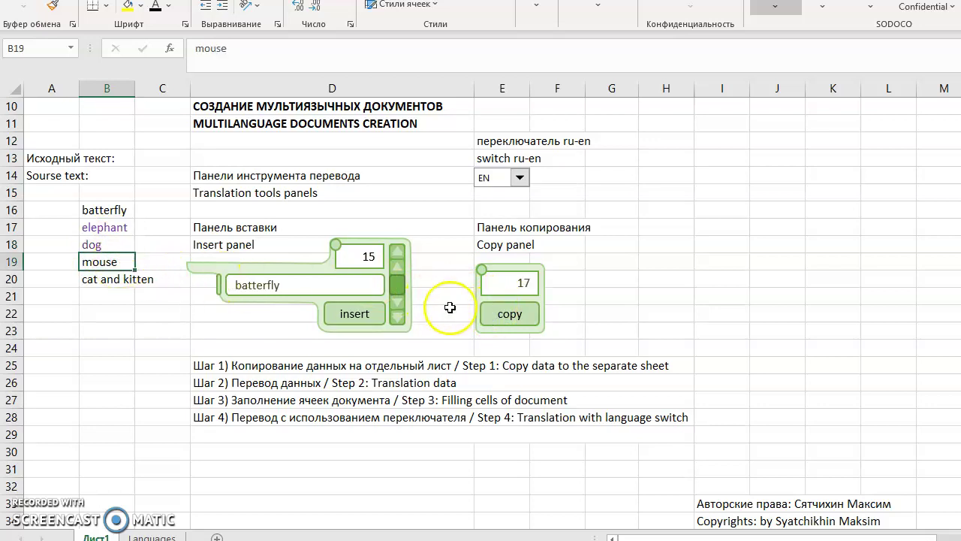
{"action": "left_click", "coordinate": [492, 310]}
{"action": "left_click", "coordinate": [109, 279]}
{"action": "left_click", "coordinate": [484, 314]}
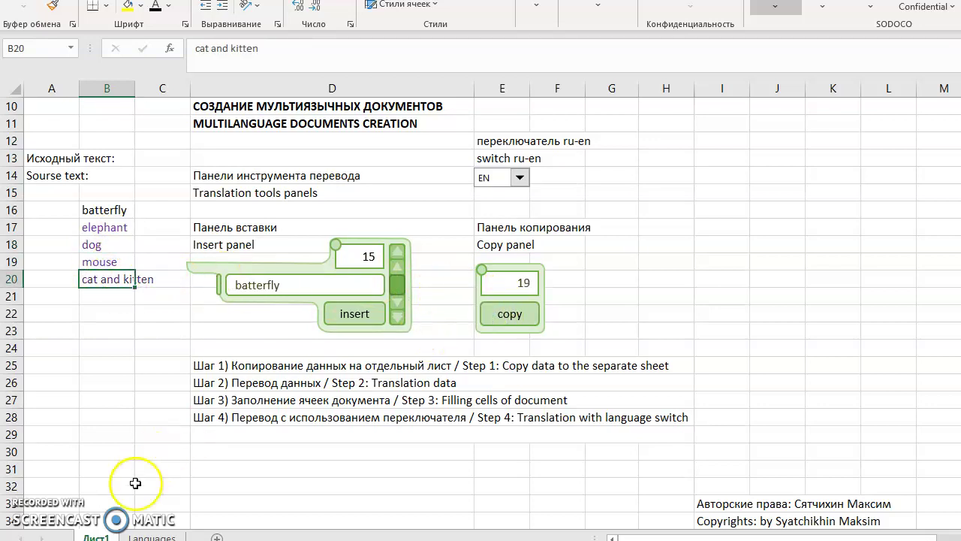
- Copy the Russian translations from F16:F19 on the Languages sheet into D16:D19 beside their English words
{"action": "left_click", "coordinate": [152, 537]}
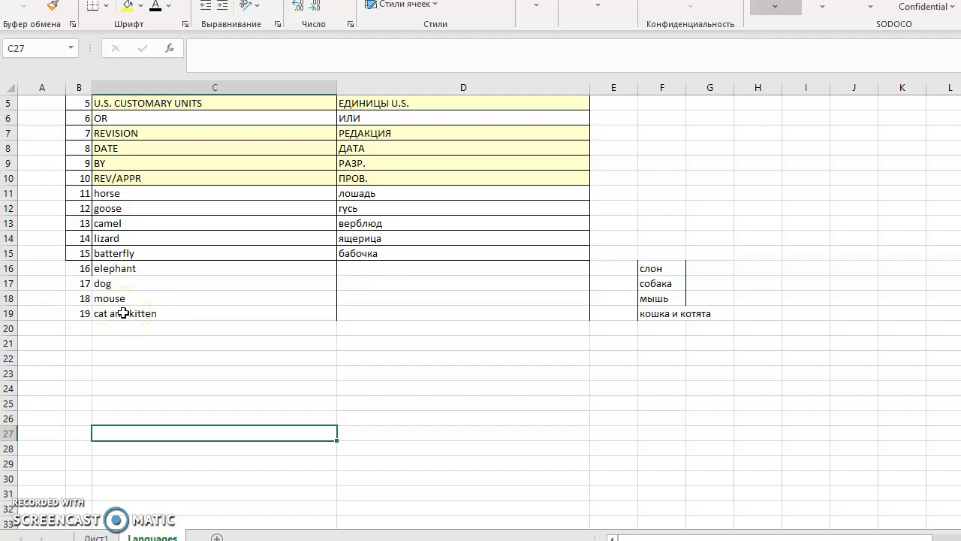
{"action": "left_click_drag", "start_coordinate": [391, 270], "coordinate": [390, 314]}
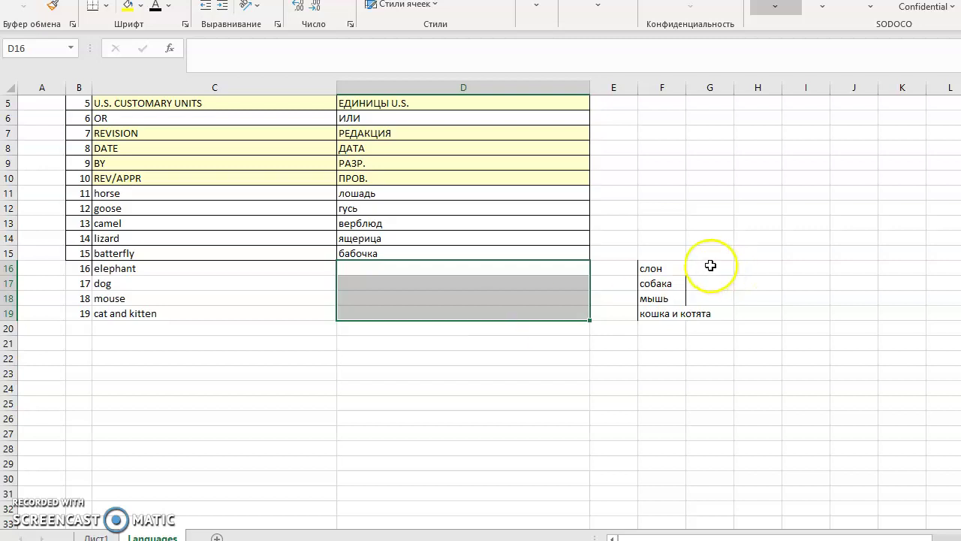
{"action": "left_click_drag", "start_coordinate": [655, 268], "coordinate": [659, 305]}
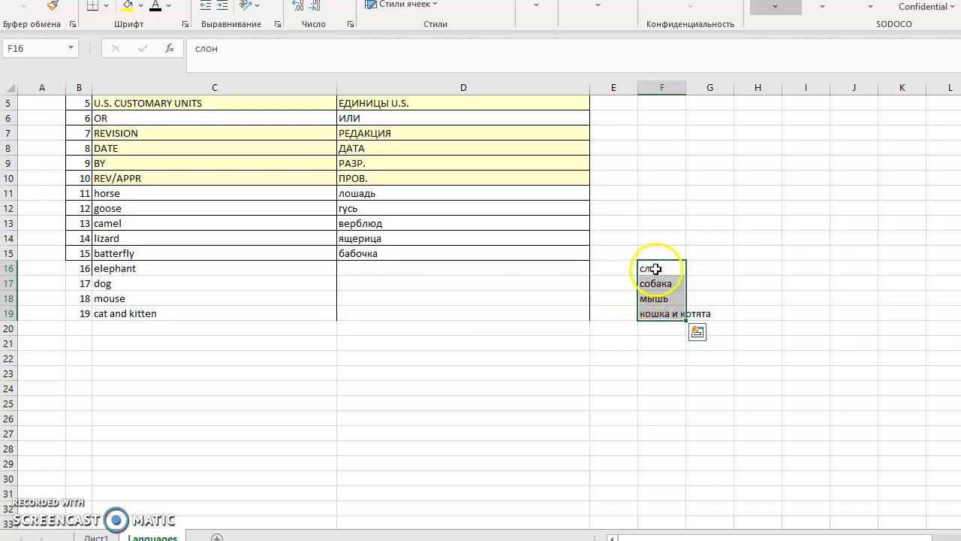
{"action": "right_click", "coordinate": [654, 268]}
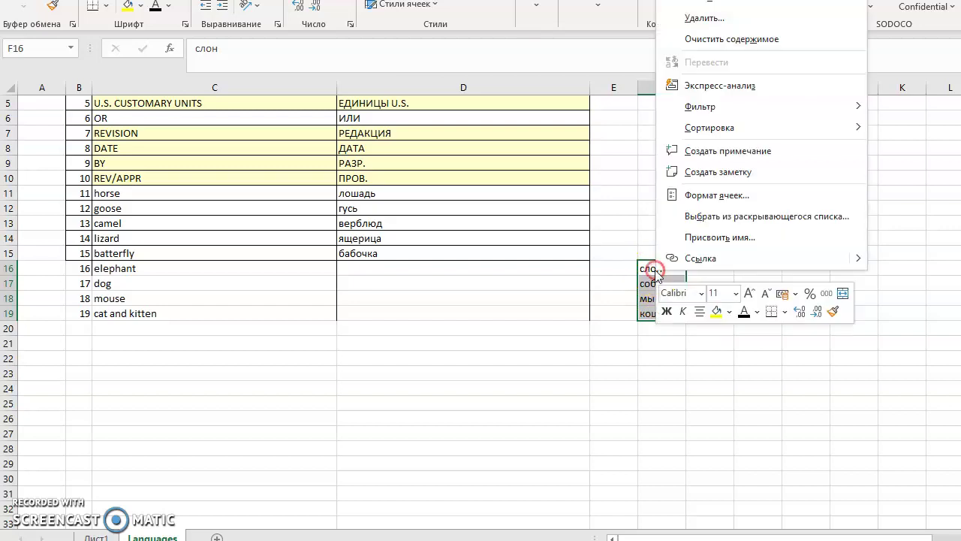
{"action": "left_click", "coordinate": [721, 2]}
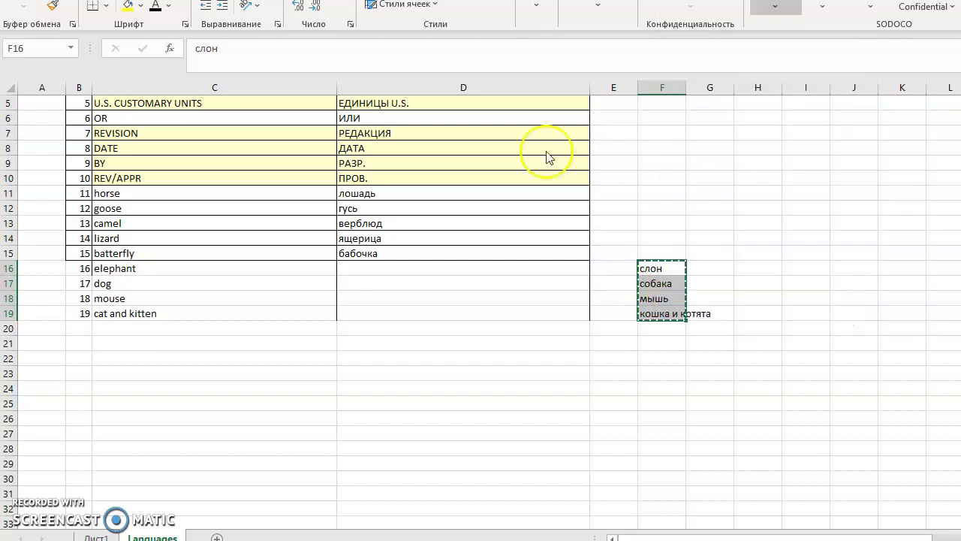
{"action": "left_click", "coordinate": [396, 271]}
{"action": "right_click", "coordinate": [396, 270]}
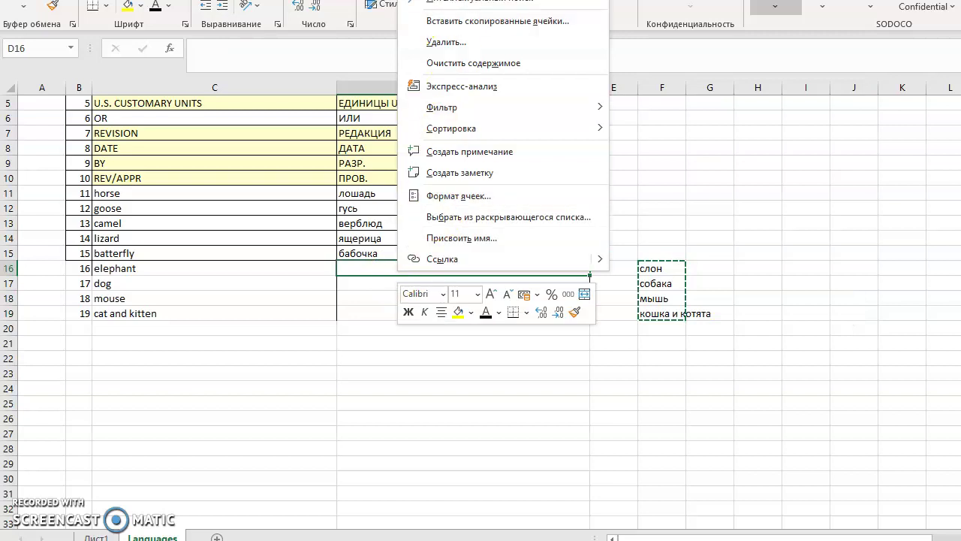
{"action": "left_click", "coordinate": [413, 1]}
{"action": "left_click", "coordinate": [292, 340]}
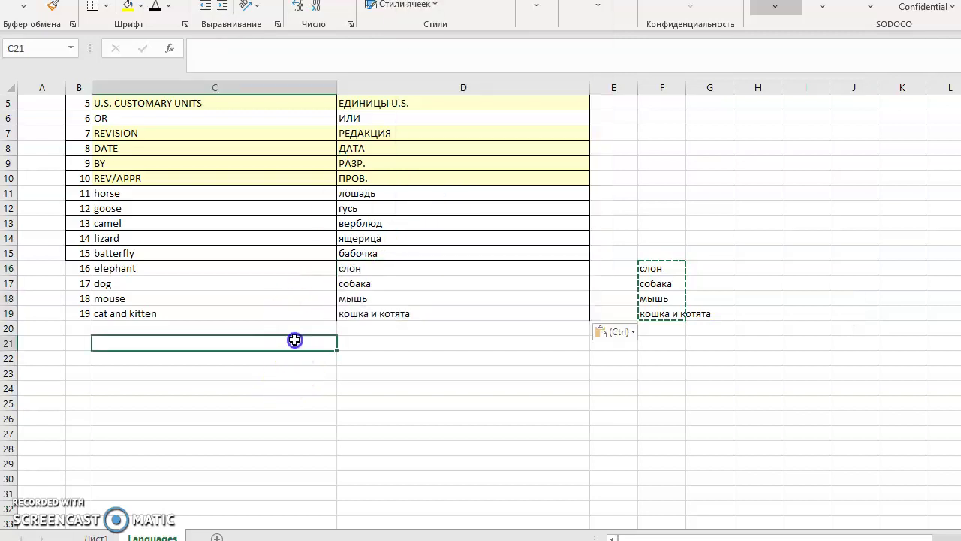
- Return to Лист1, nudge the insert panel and set its entry number to 16 for elephant
{"action": "left_click", "coordinate": [88, 534]}
{"action": "left_click", "coordinate": [131, 362]}
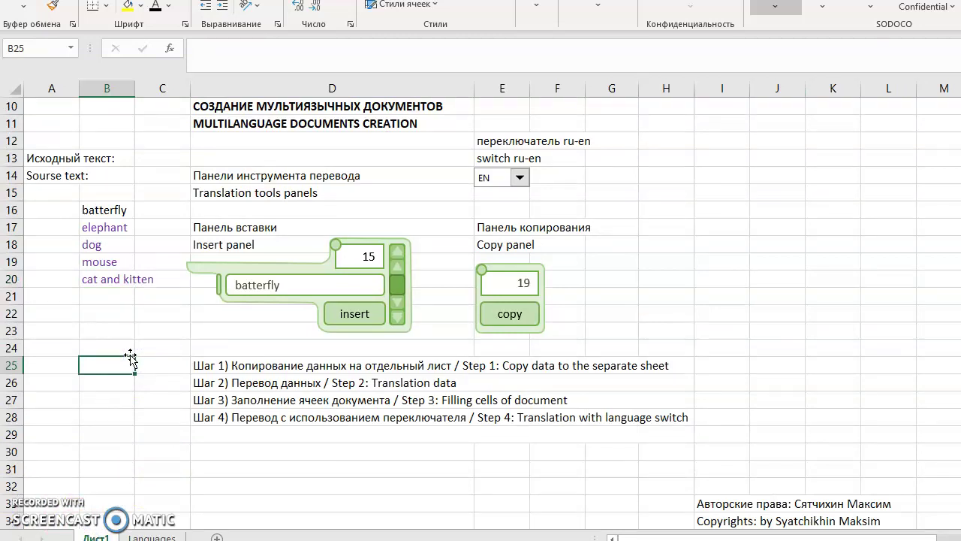
{"action": "left_click", "coordinate": [267, 268]}
{"action": "left_click_drag", "start_coordinate": [267, 268], "coordinate": [270, 271]}
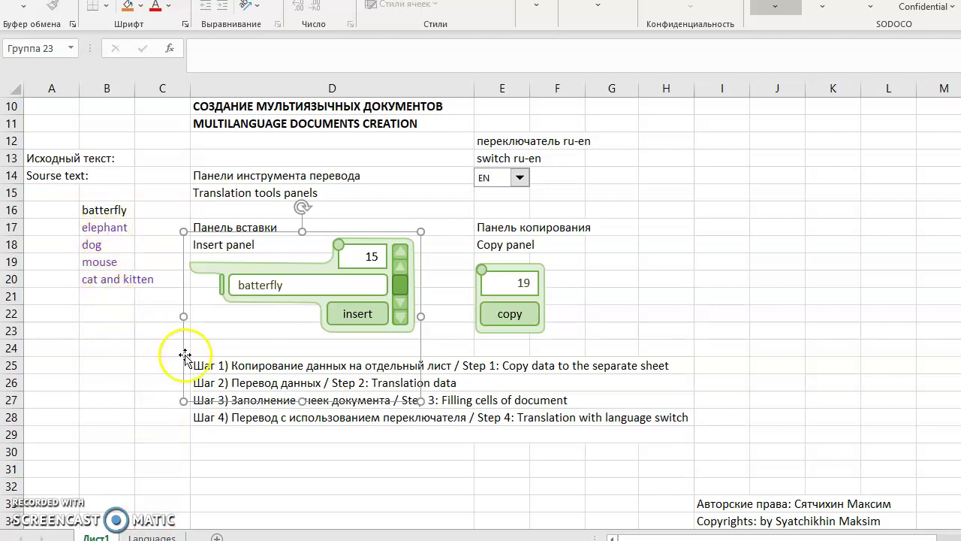
{"action": "left_click", "coordinate": [400, 308]}
{"action": "left_click", "coordinate": [400, 308]}
{"action": "left_click", "coordinate": [400, 263]}
{"action": "left_click", "coordinate": [399, 254]}
{"action": "left_click", "coordinate": [399, 305]}
{"action": "left_click", "coordinate": [400, 268]}
{"action": "left_click", "coordinate": [399, 268]}
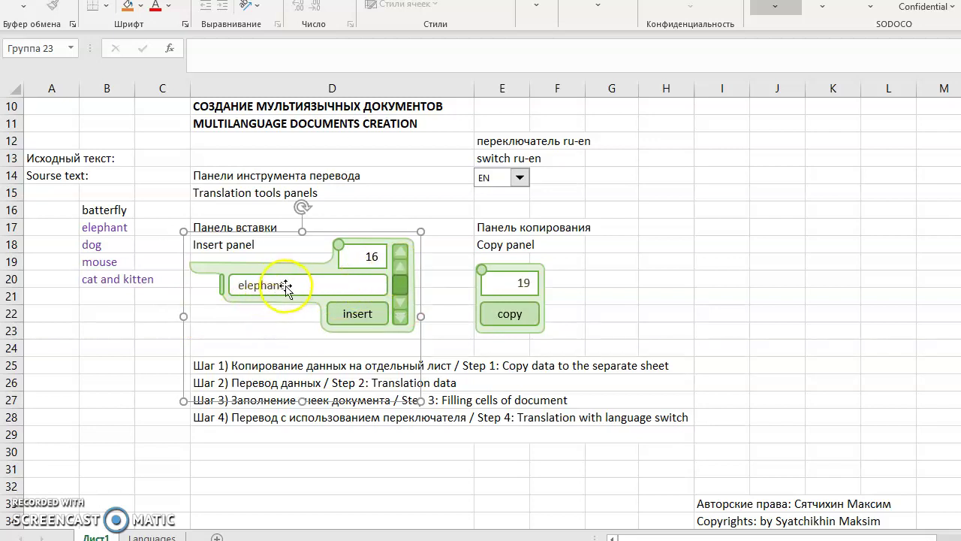
- Replace the words in B17:B20 with translation lookups for entries 16 to 19 using the insert panel
{"action": "left_click", "coordinate": [102, 226]}
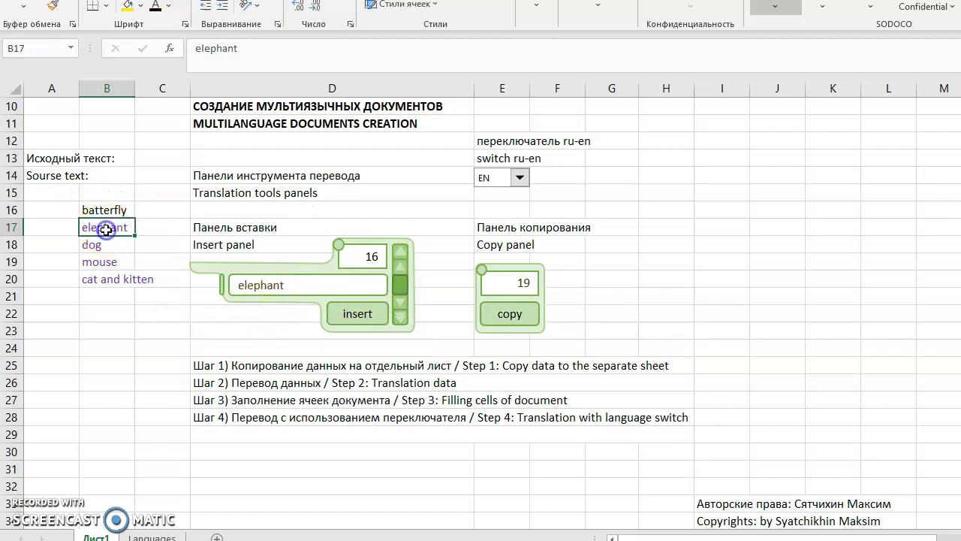
{"action": "left_click", "coordinate": [338, 315]}
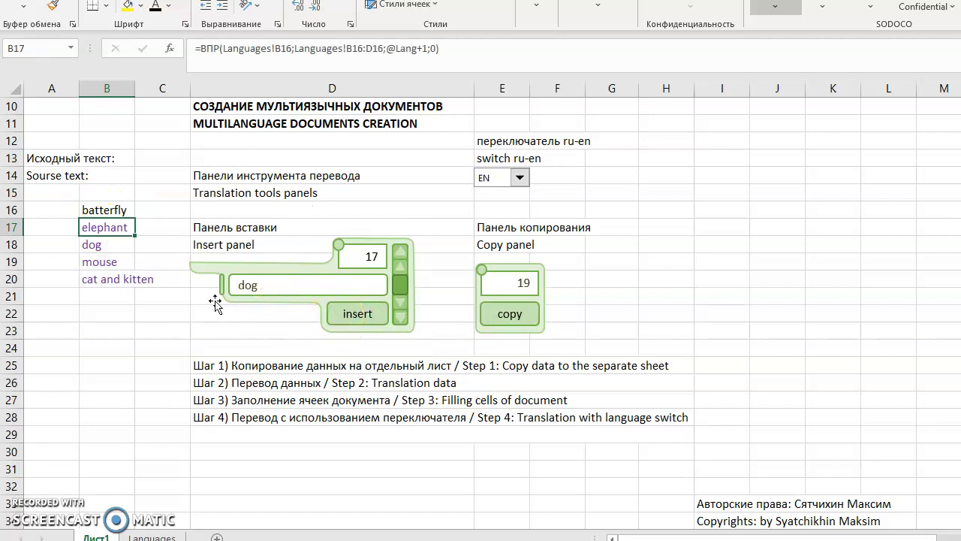
{"action": "left_click", "coordinate": [100, 245]}
{"action": "left_click", "coordinate": [356, 315]}
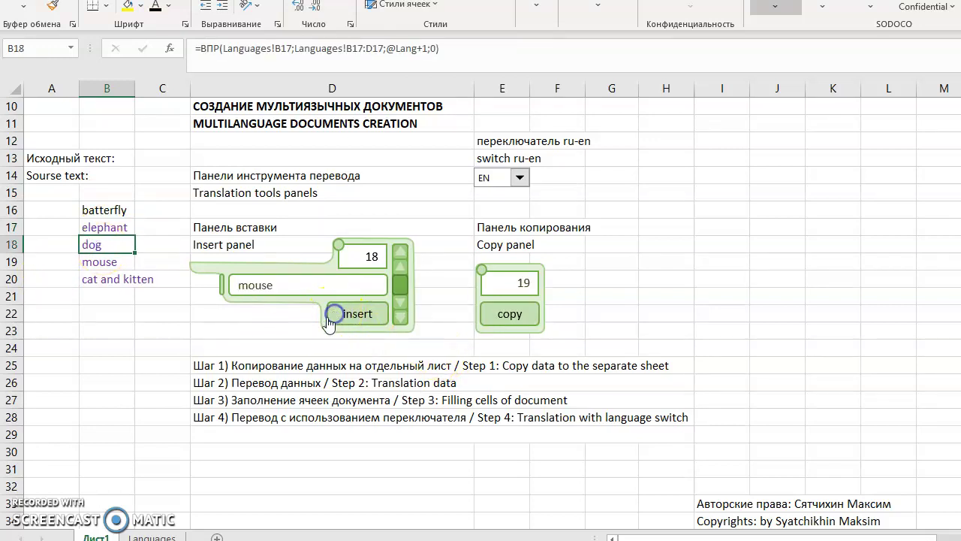
{"action": "left_click", "coordinate": [100, 261]}
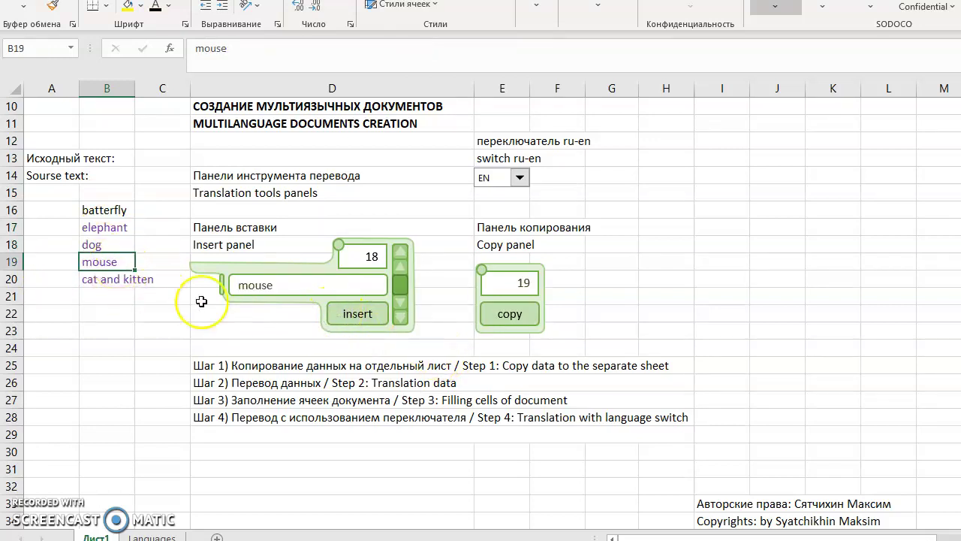
{"action": "left_click", "coordinate": [338, 315]}
{"action": "left_click", "coordinate": [100, 279]}
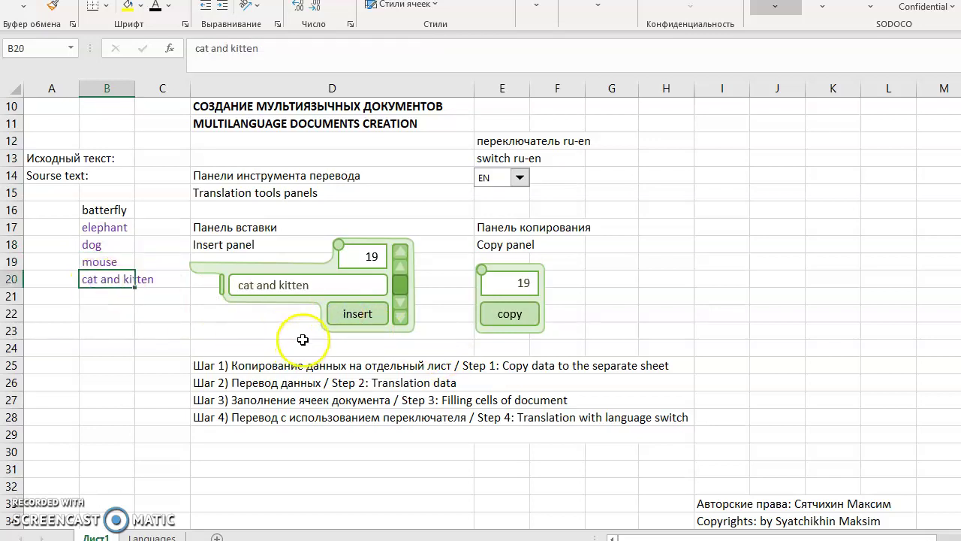
{"action": "left_click", "coordinate": [339, 313]}
{"action": "left_click", "coordinate": [115, 317]}
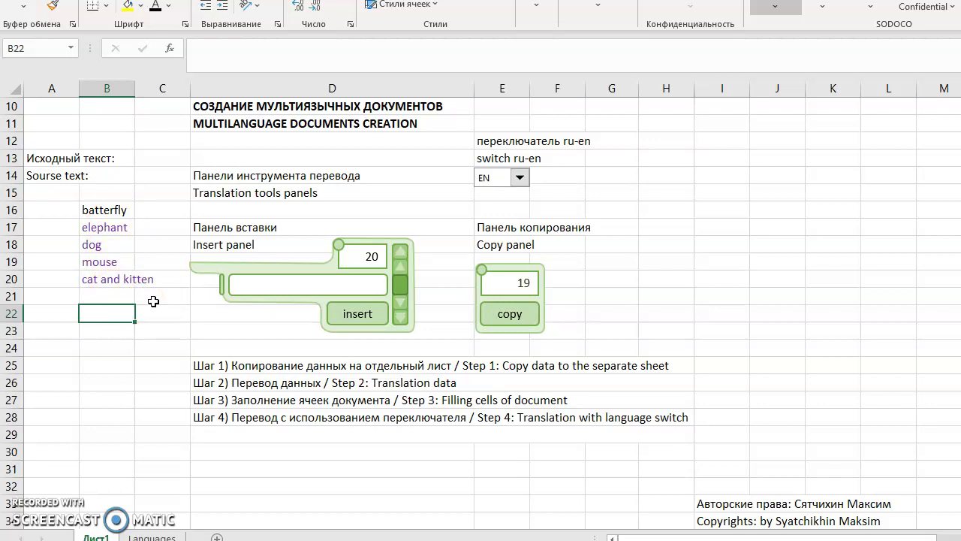
- Test the document's language switch by changing it to RU, back to EN, and finally to RU
{"action": "left_click", "coordinate": [518, 177]}
{"action": "left_click", "coordinate": [491, 204]}
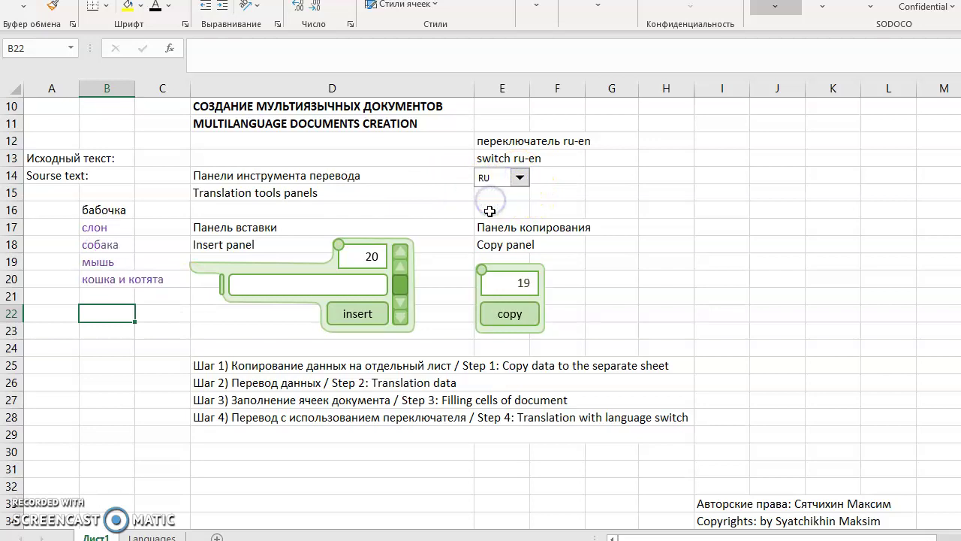
{"action": "left_click", "coordinate": [519, 177]}
{"action": "left_click", "coordinate": [509, 196]}
{"action": "left_click", "coordinate": [568, 194]}
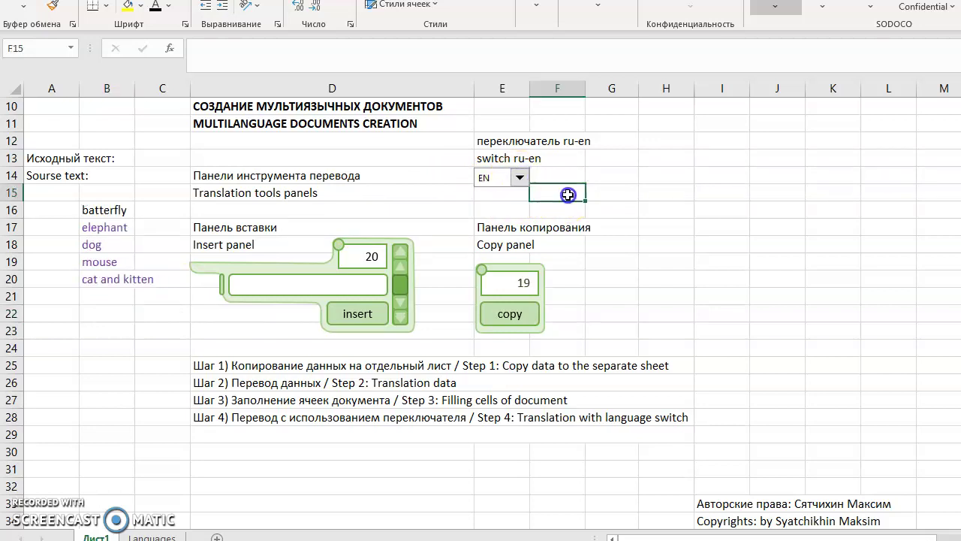
{"action": "left_click", "coordinate": [519, 178]}
{"action": "left_click", "coordinate": [505, 205]}
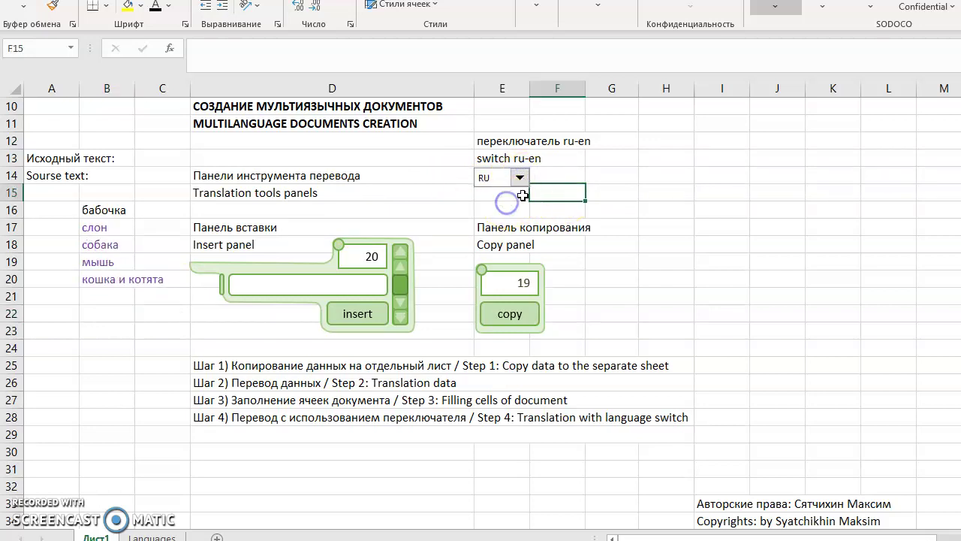
{"action": "left_click", "coordinate": [505, 194]}
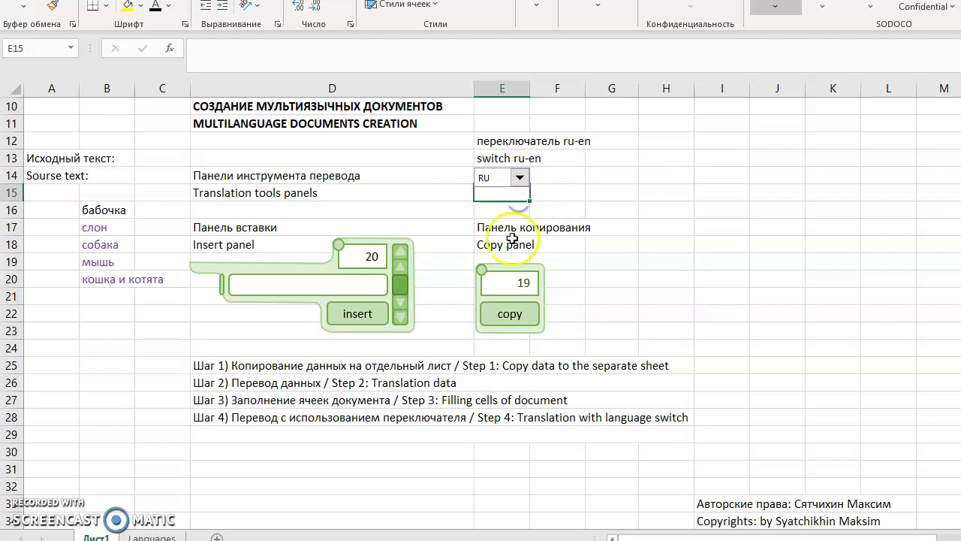
{"action": "left_click", "coordinate": [165, 330]}
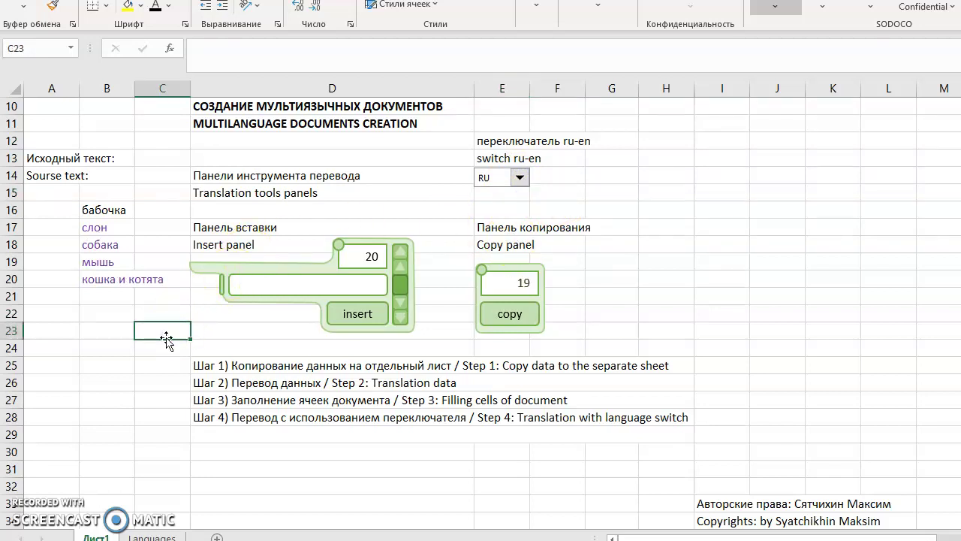